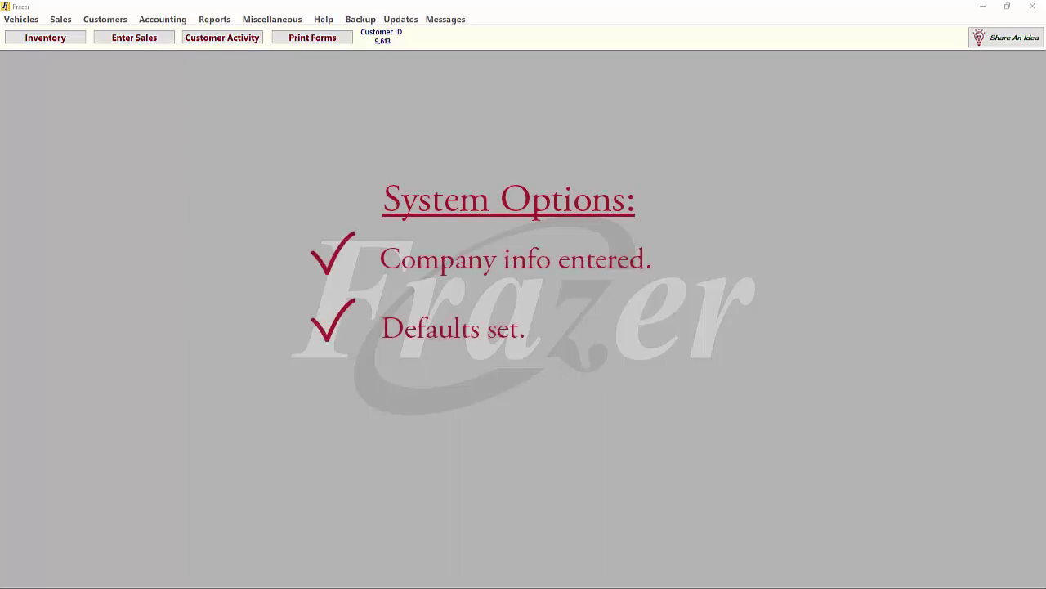
- Open the Inventory Vehicles list showing the ten in-stock vehicles by stock number
left_click(45, 38)
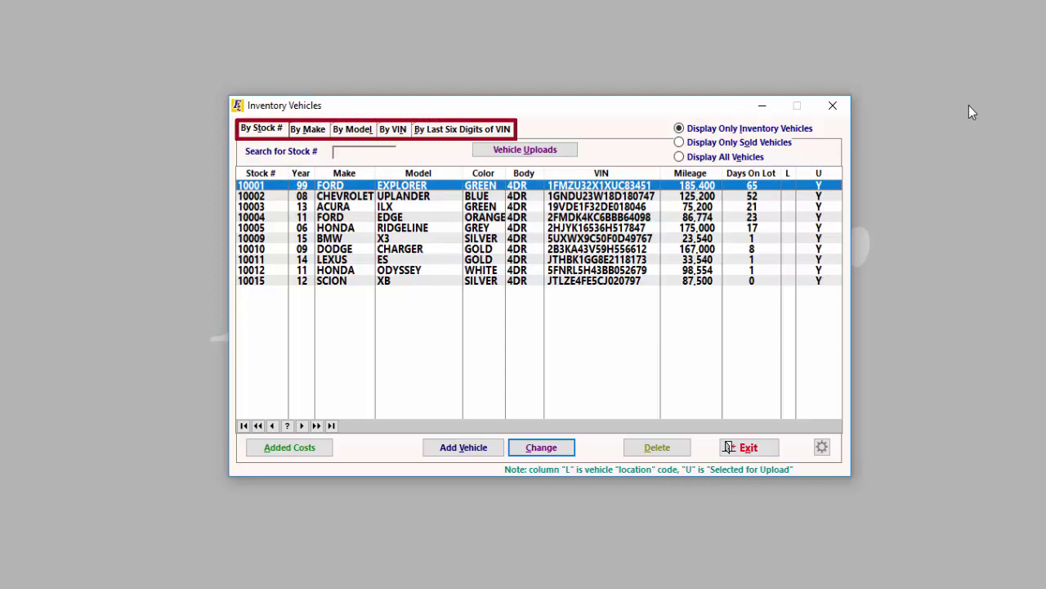
- Add a new vehicle, opening a form pre-filled with stock 10016 and a $100.00 lot fee
left_click(453, 447)
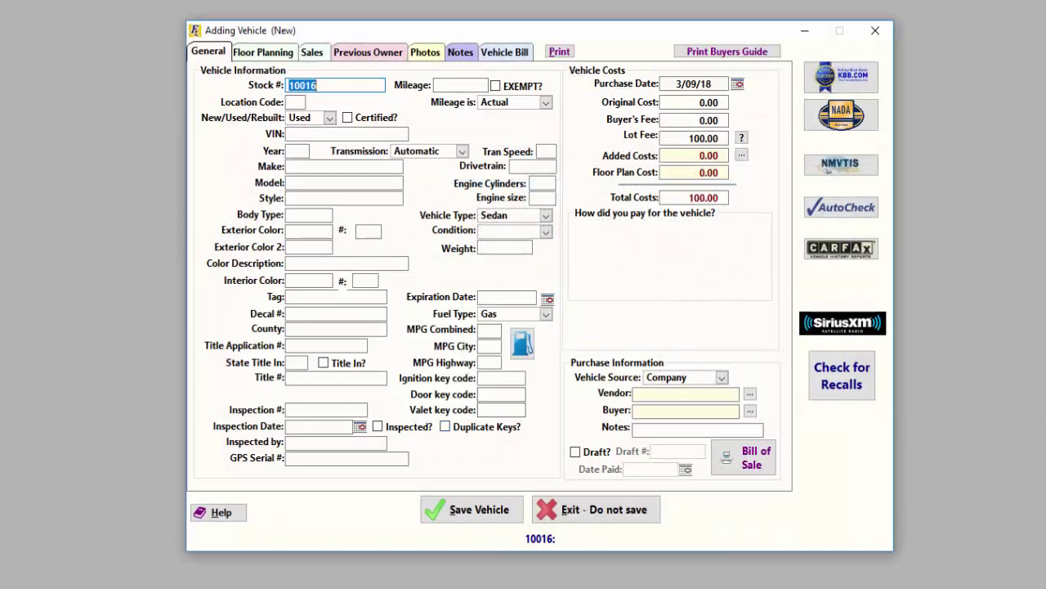
- Enter the VIN, mileage 112,500, original cost 7,500 and color GREEN
type("5TDZK22C99S232403")
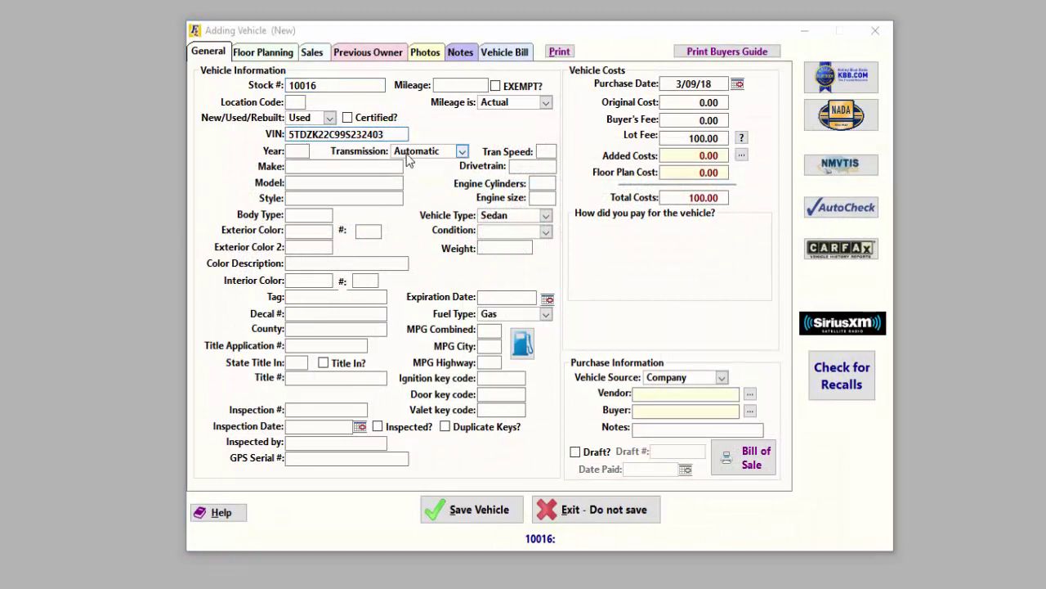
type("112500")
key("Tab")
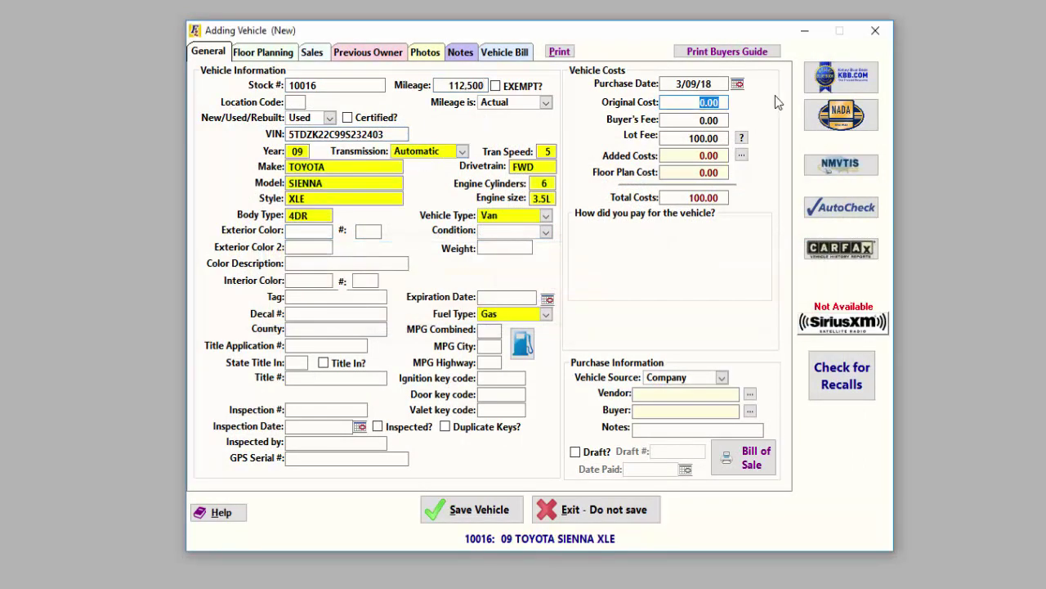
type("7500")
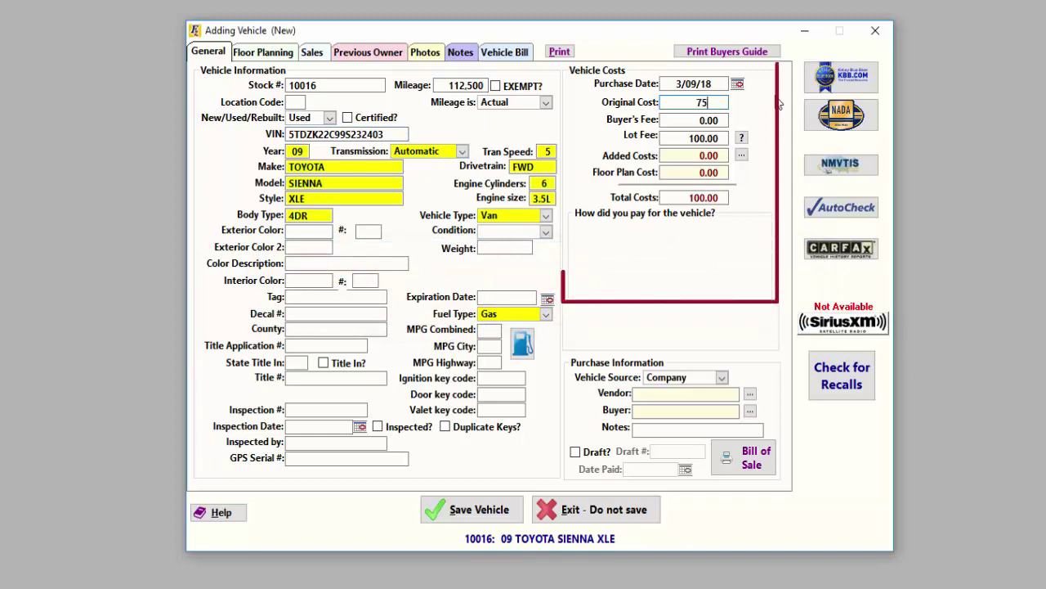
key("Tab")
type("GREEN")
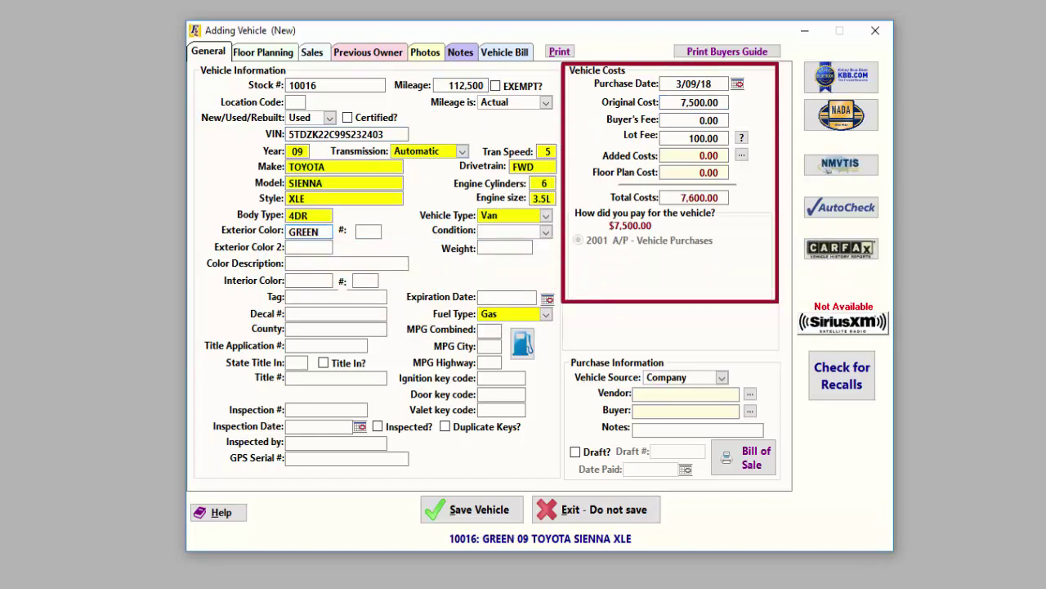
- Review the floor plan, prices, previous owner and photos tabs, then save and close the inventory list
left_click(278, 54)
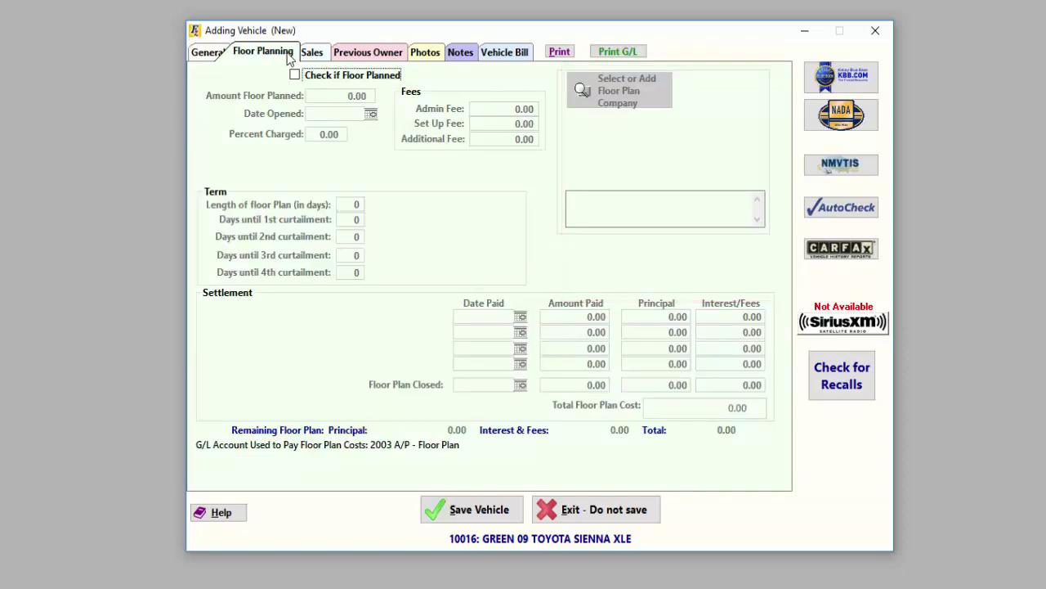
left_click(313, 53)
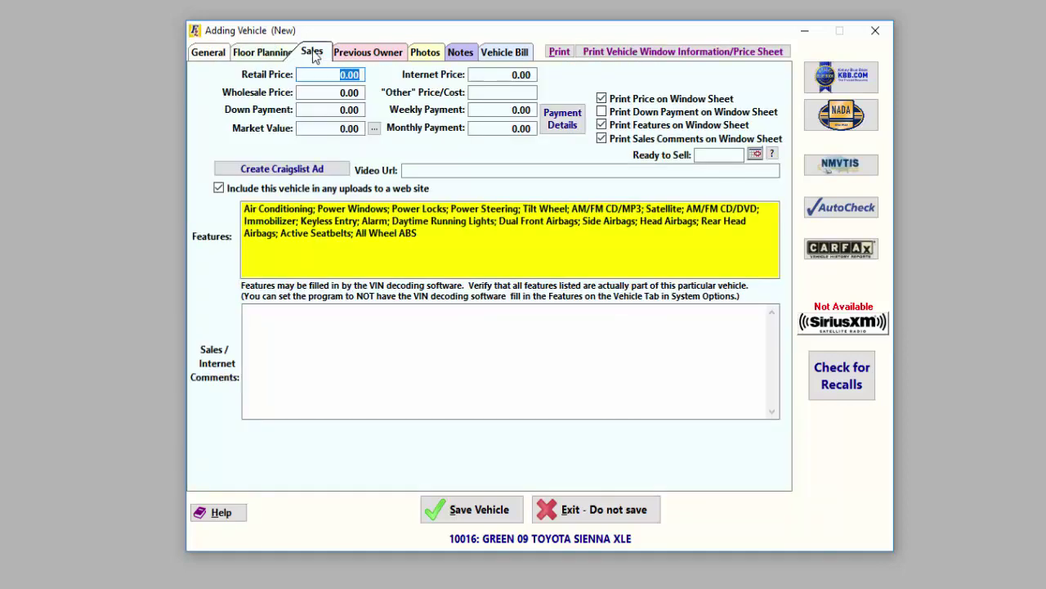
left_click(358, 52)
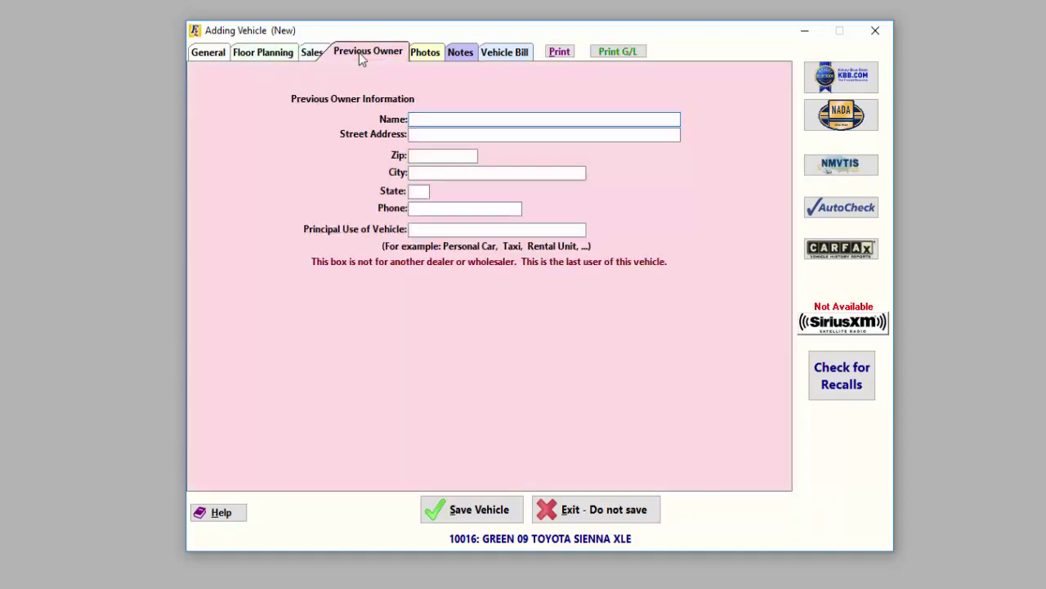
left_click(422, 61)
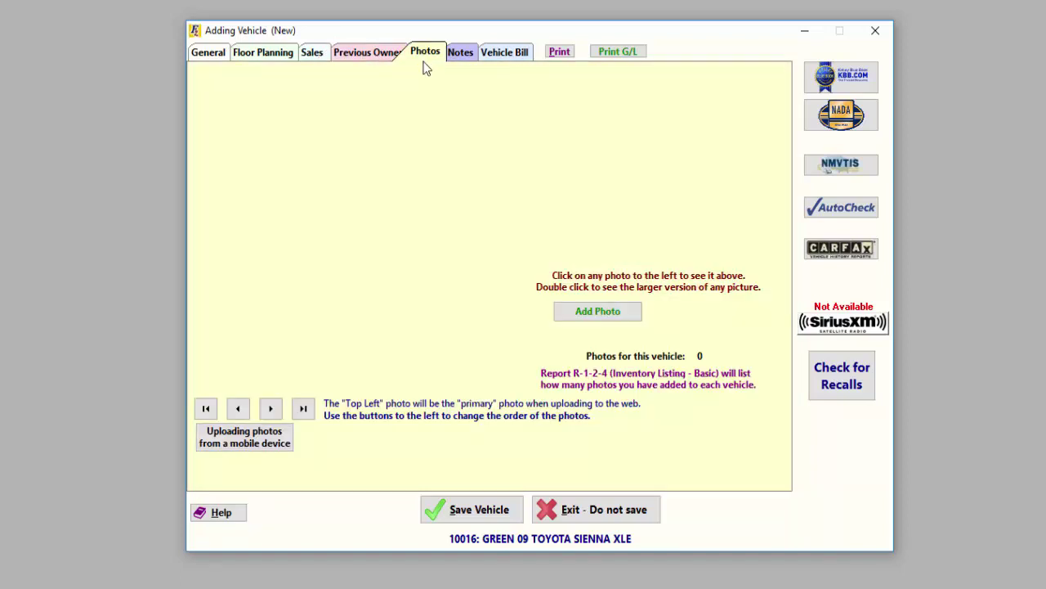
left_click(209, 52)
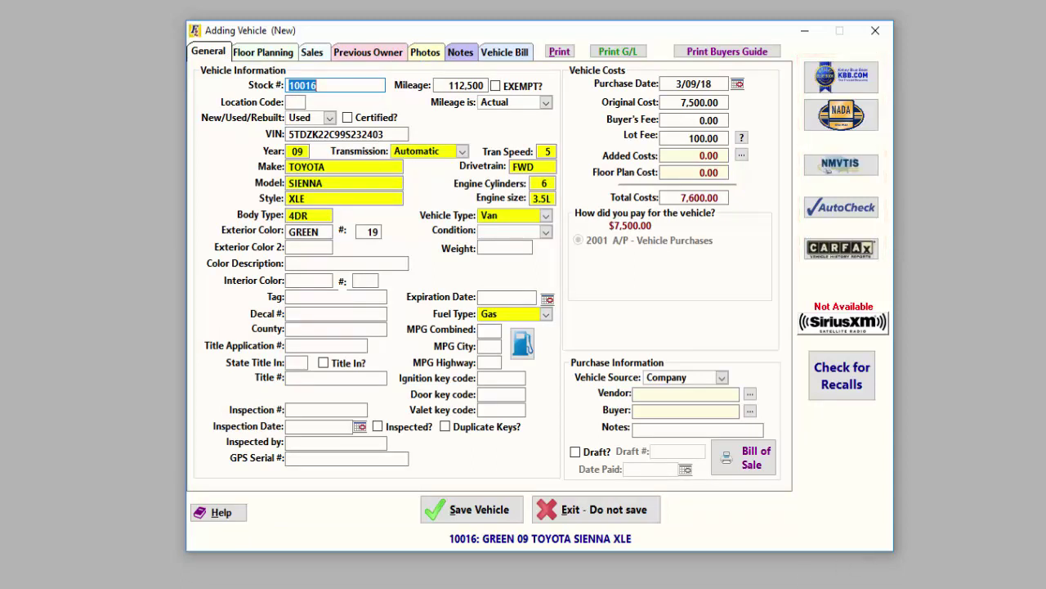
left_click(431, 510)
left_click(725, 442)
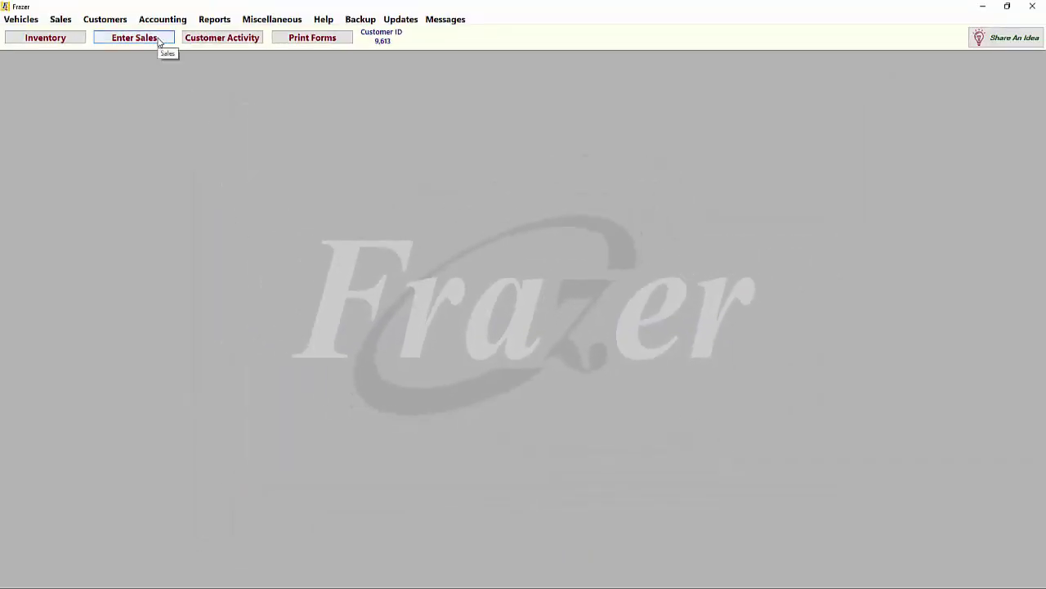
- Begin a cash sale with a 12,500.00 vehicle price and Down Payment 1 paid by check
left_click(134, 38)
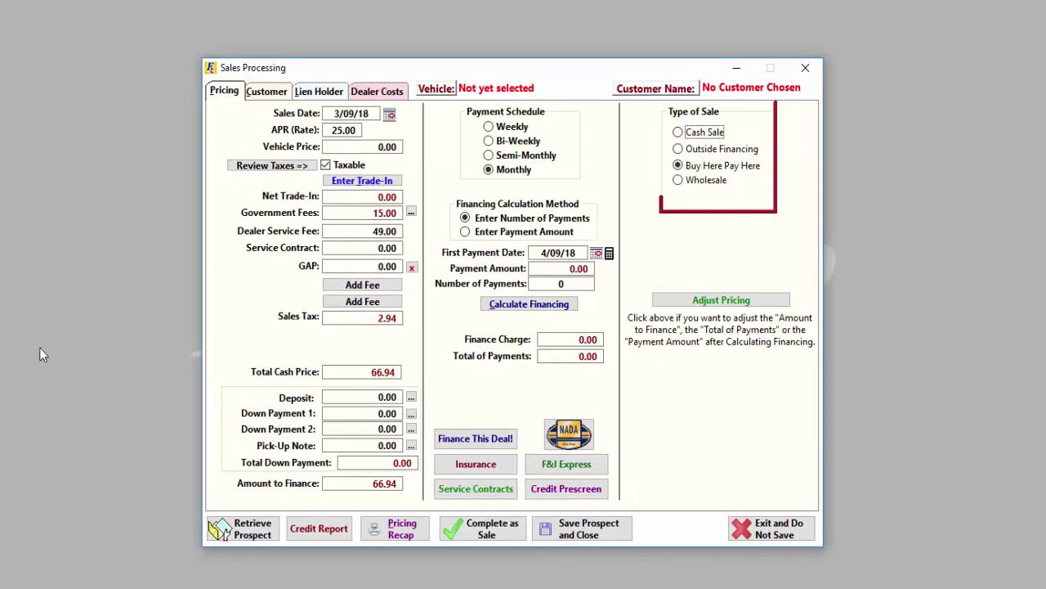
left_click(697, 137)
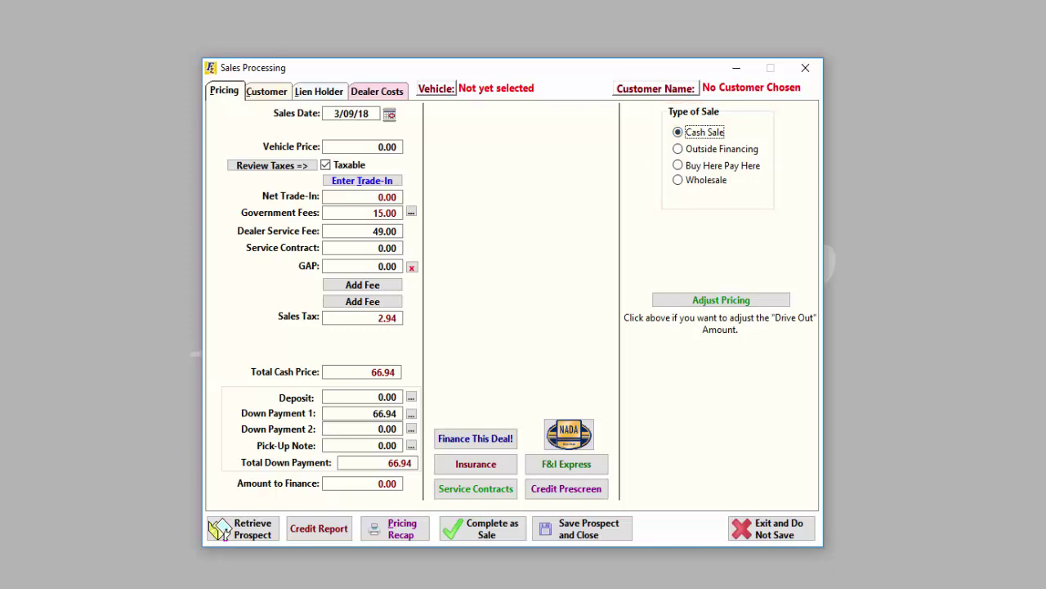
left_click_drag(369, 146, 404, 149)
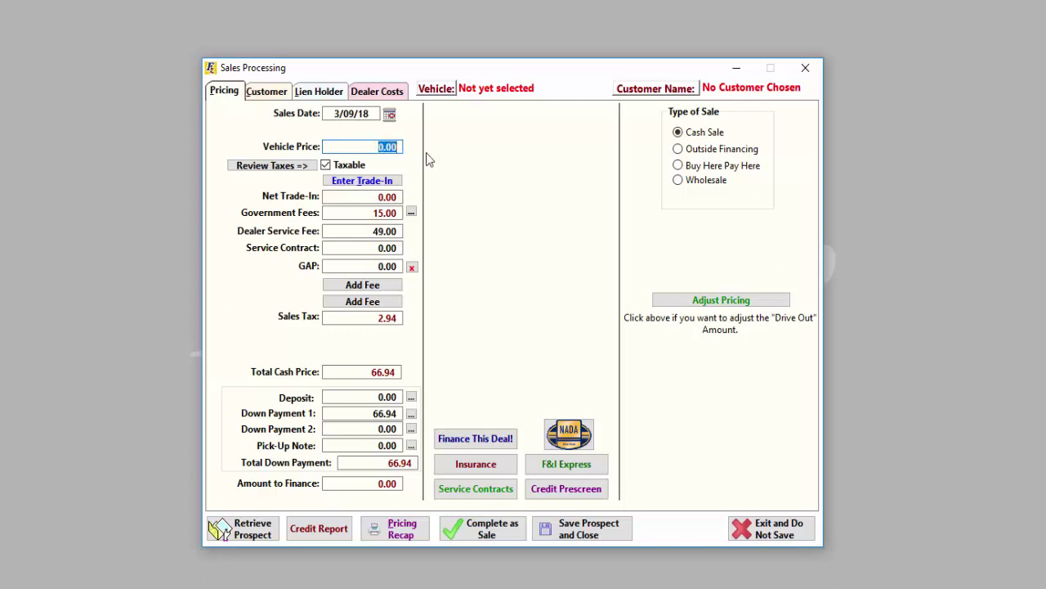
type("12500")
key("Tab")
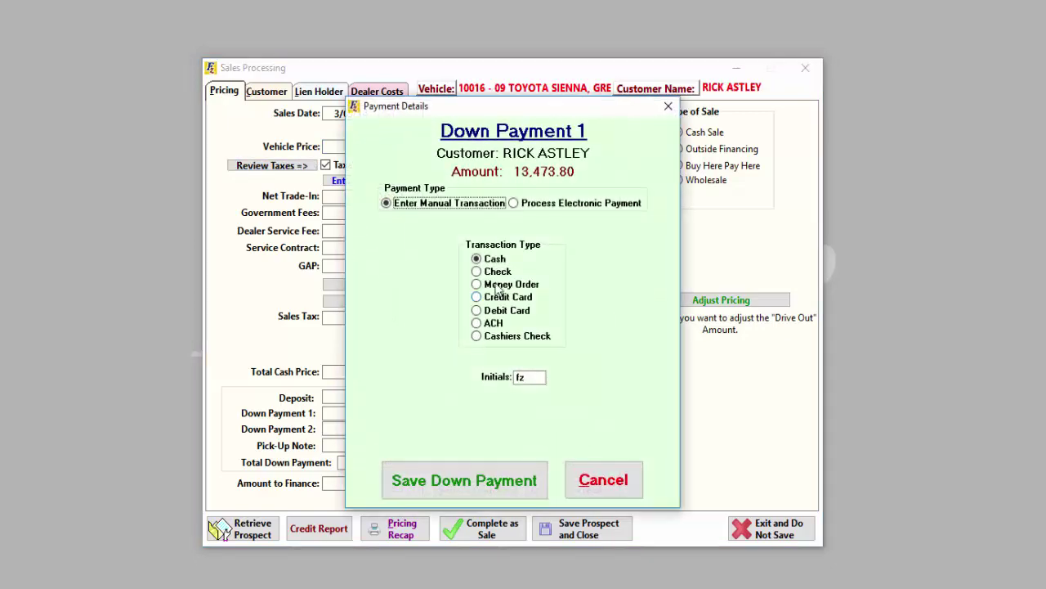
left_click(496, 273)
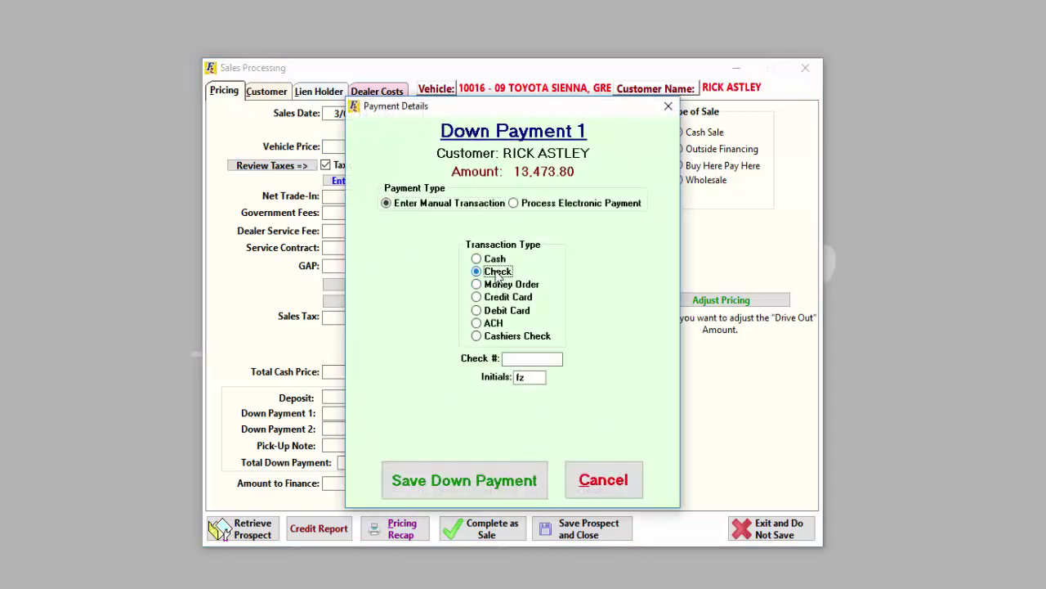
- Save the check down payment and enter the customer's first and last name
left_click(486, 468)
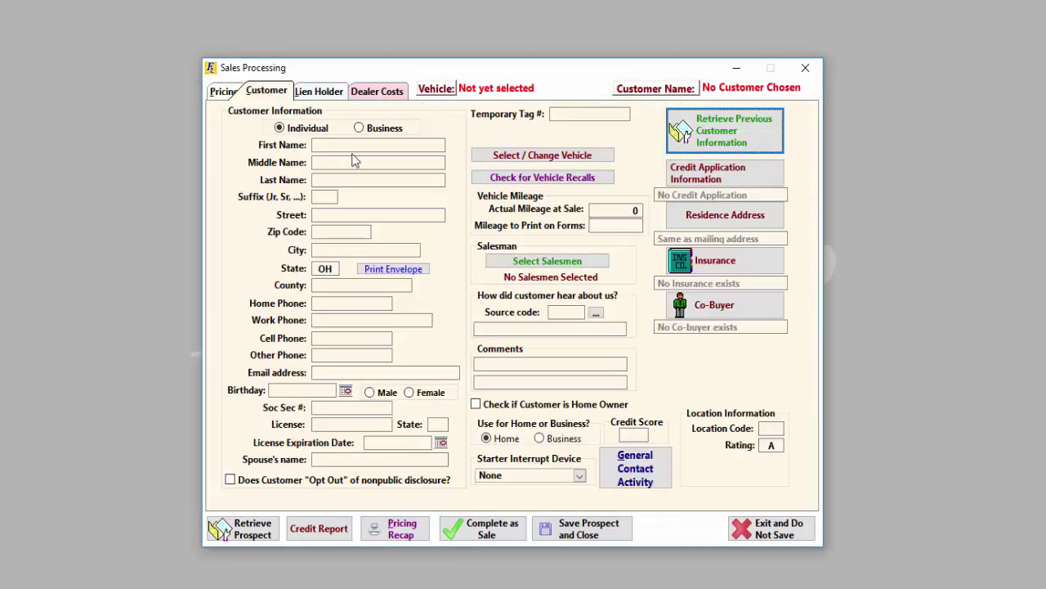
left_click(355, 145)
type("RICK")
key("Tab")
key("Tab")
type("ASTLEY")
key("Tab")
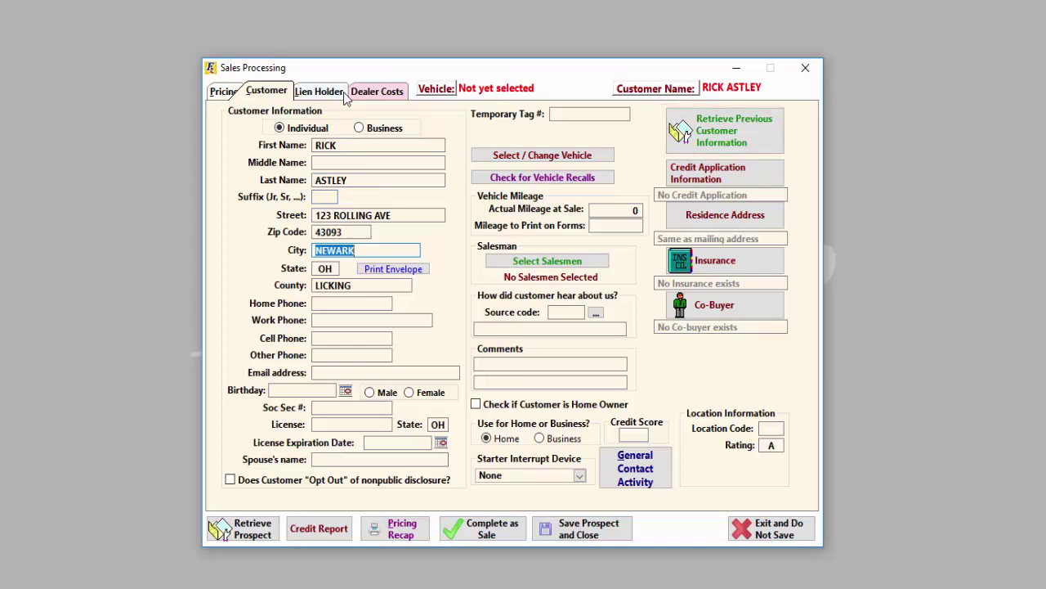
- Review the lien holder and dealer cost details, then bring up Inventory Vehicles to pick a vehicle
left_click(321, 92)
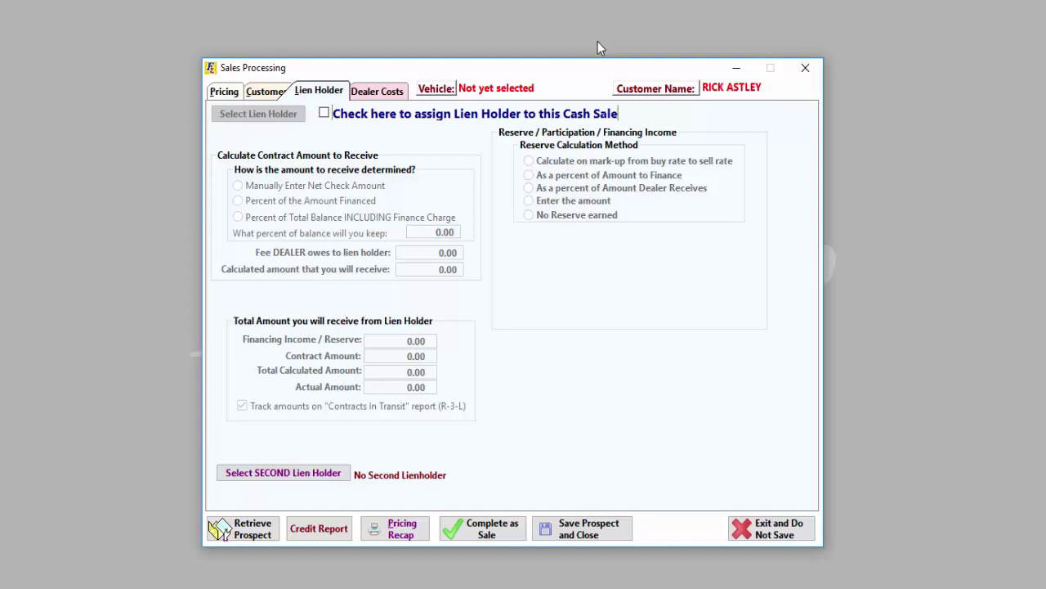
left_click(391, 97)
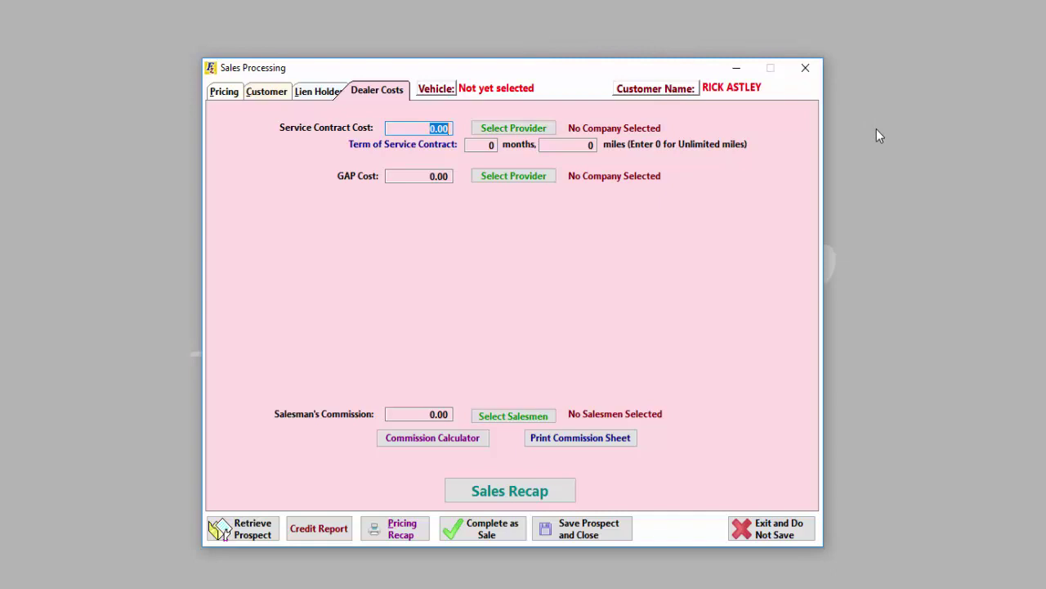
left_click(434, 92)
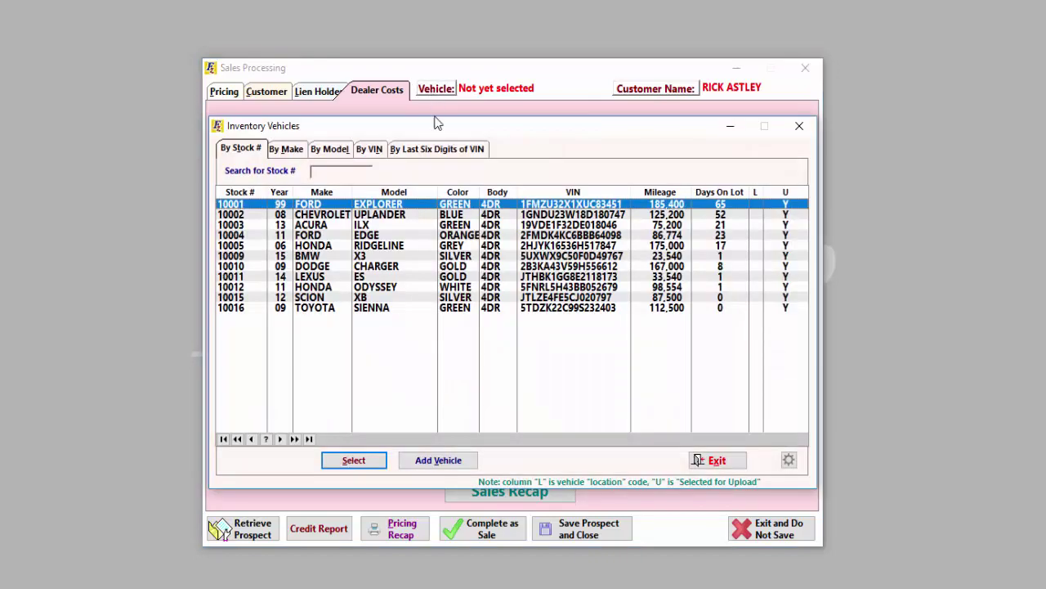
- Attach stock 10016, the 09 Toyota Sienna, and complete the sale using Exit - Do not Print
left_click(331, 311)
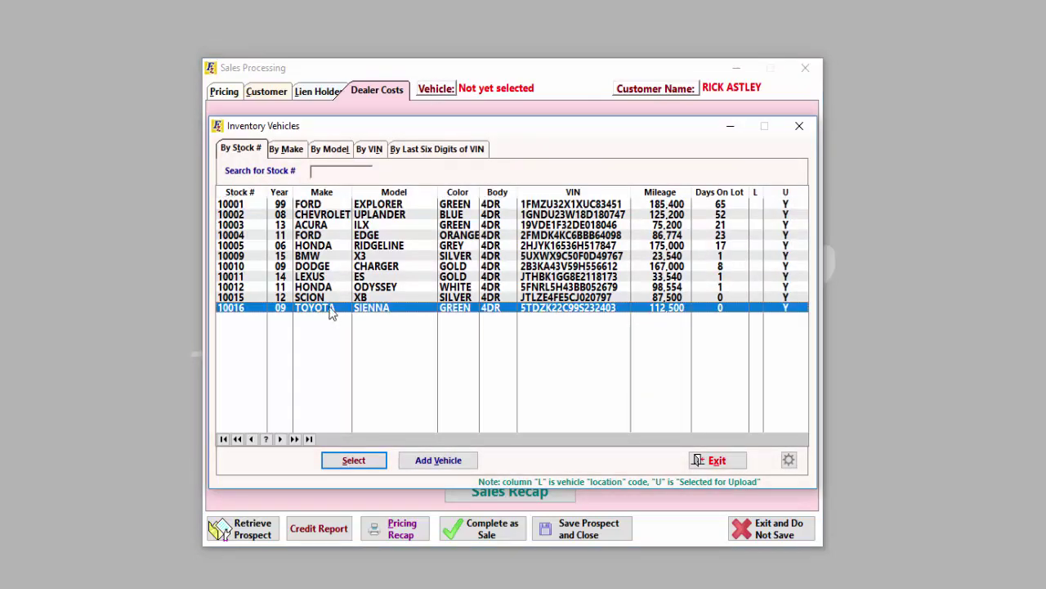
left_click(354, 462)
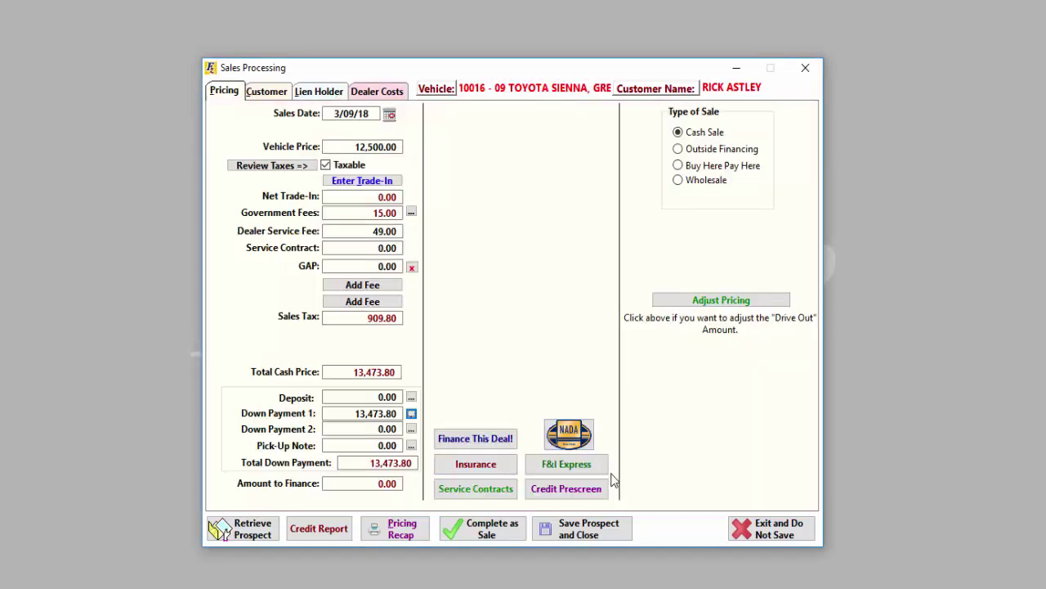
left_click(489, 529)
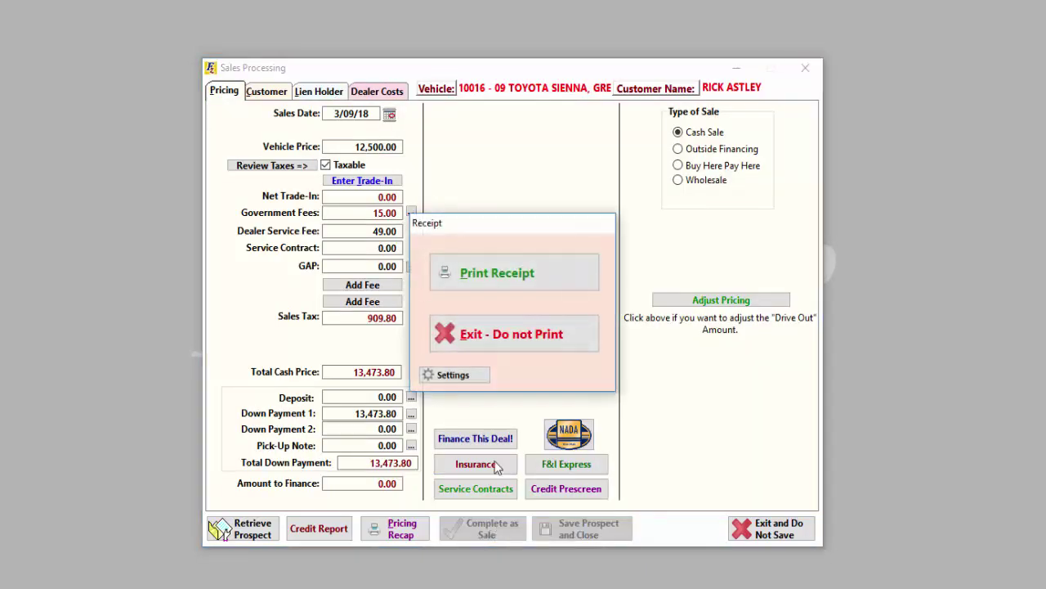
left_click(498, 345)
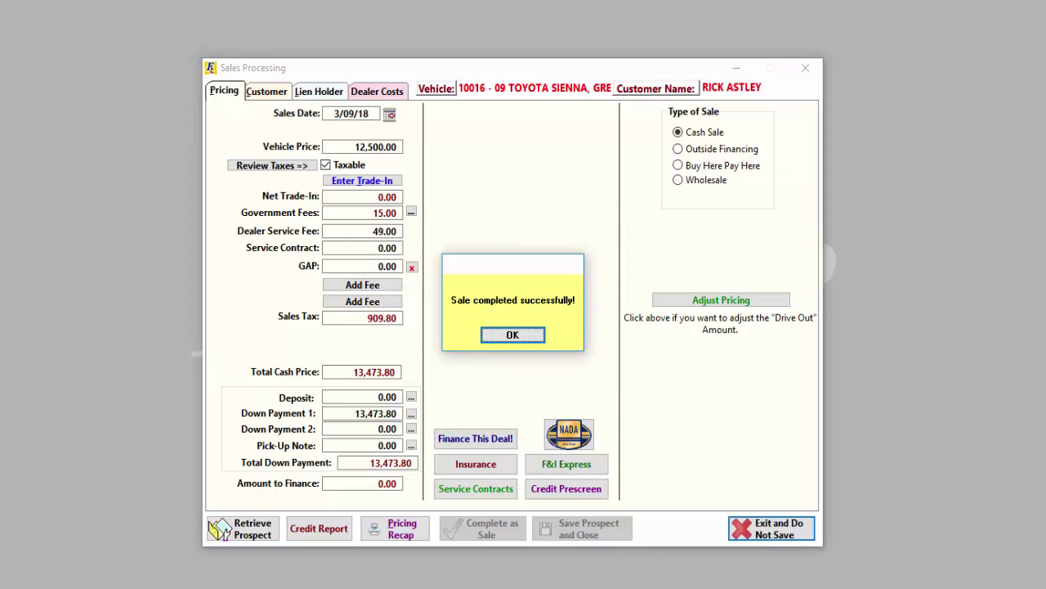
left_click(532, 341)
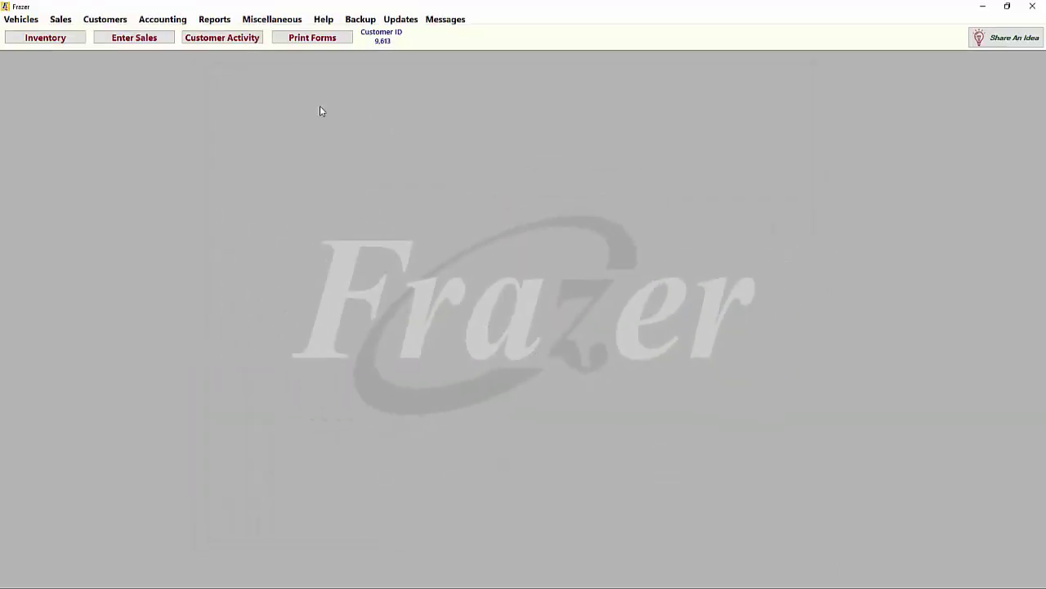
left_click(244, 41)
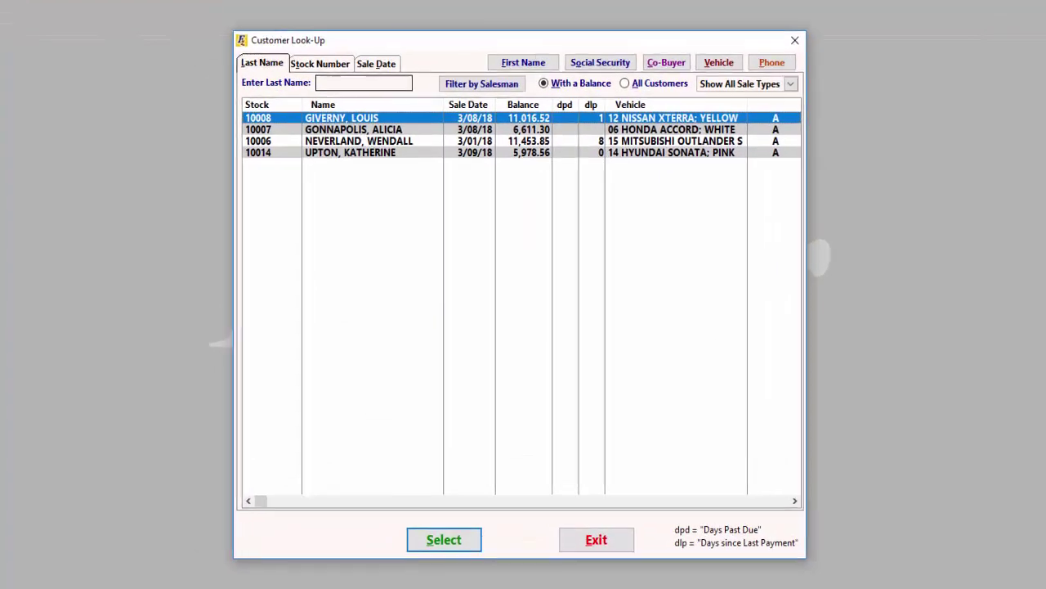
left_click(625, 81)
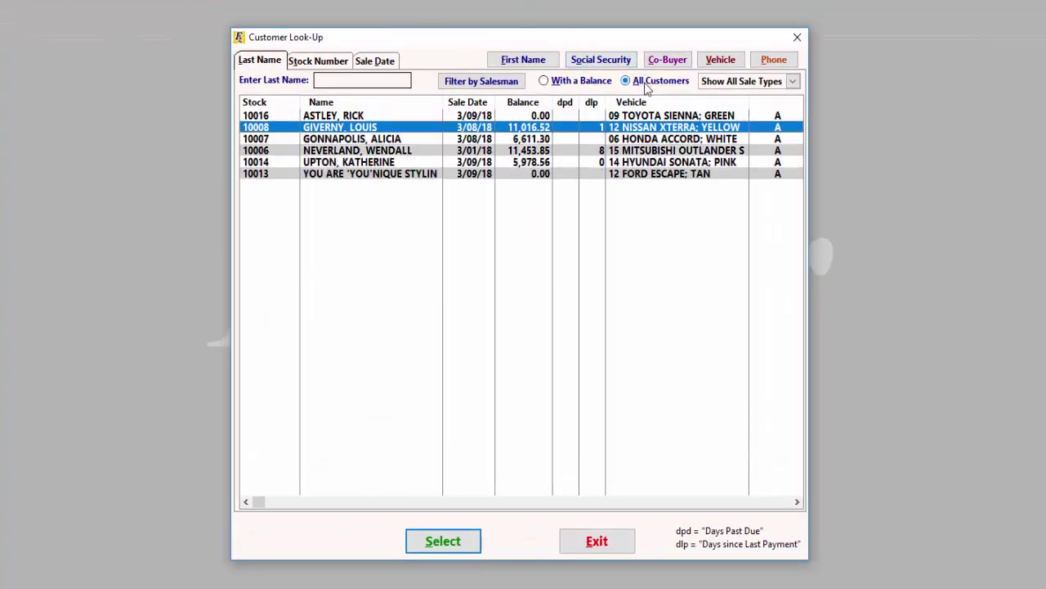
left_click(335, 62)
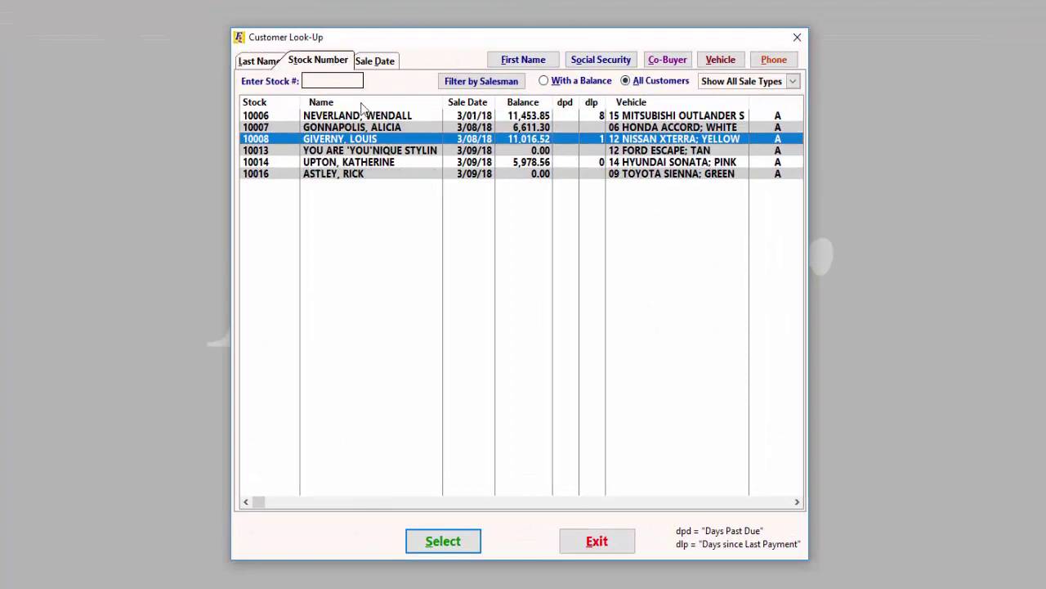
left_click(350, 173)
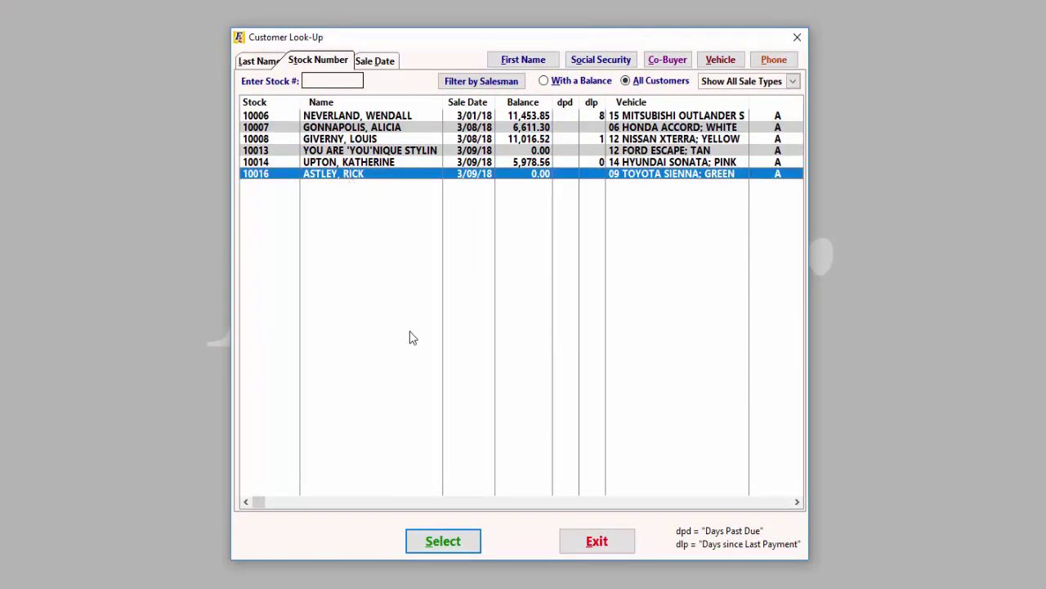
left_click(358, 117)
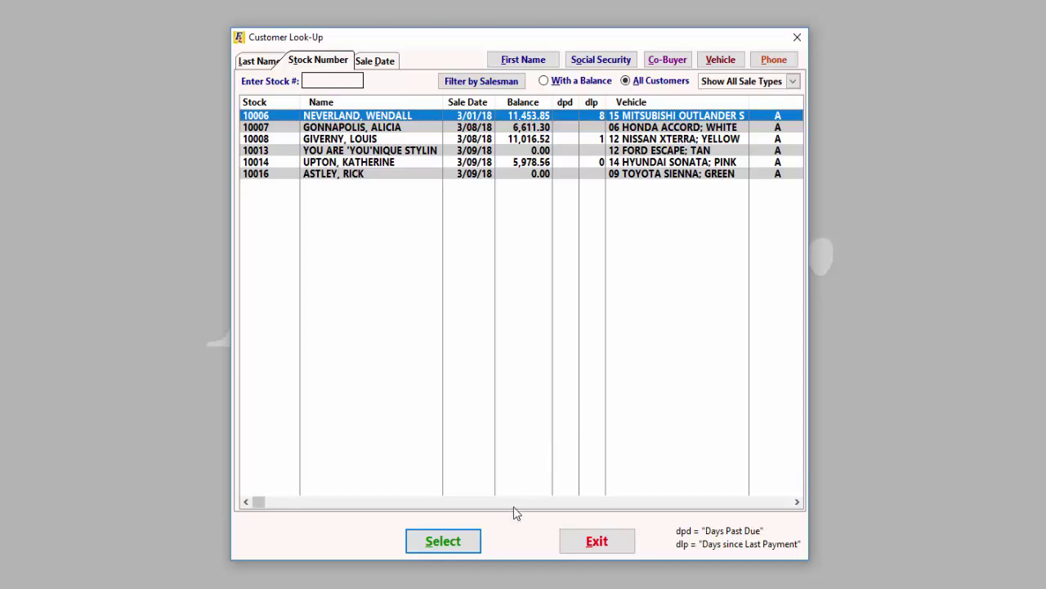
left_click(442, 541)
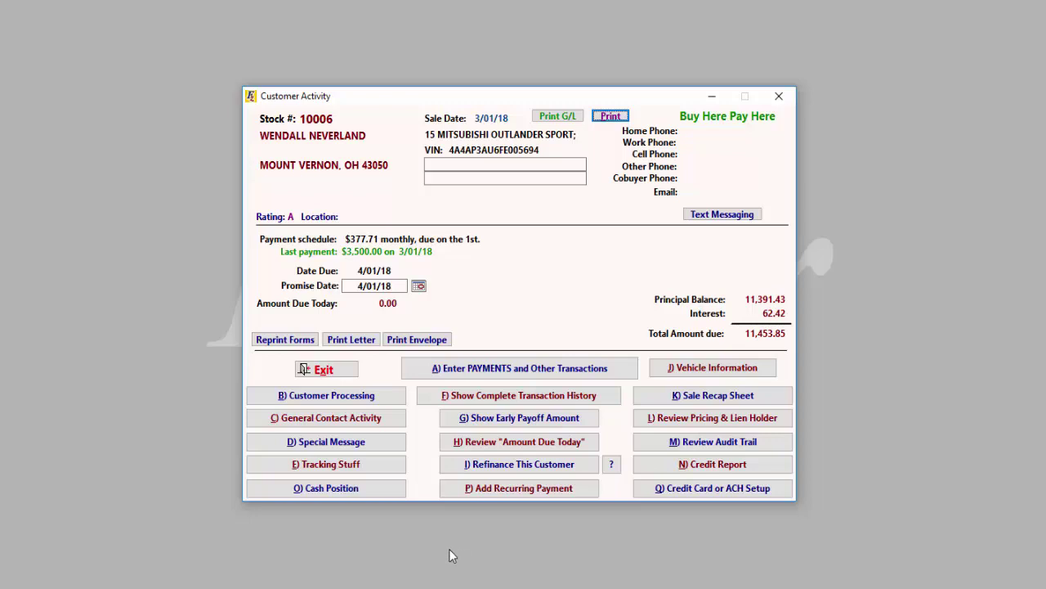
left_click(356, 370)
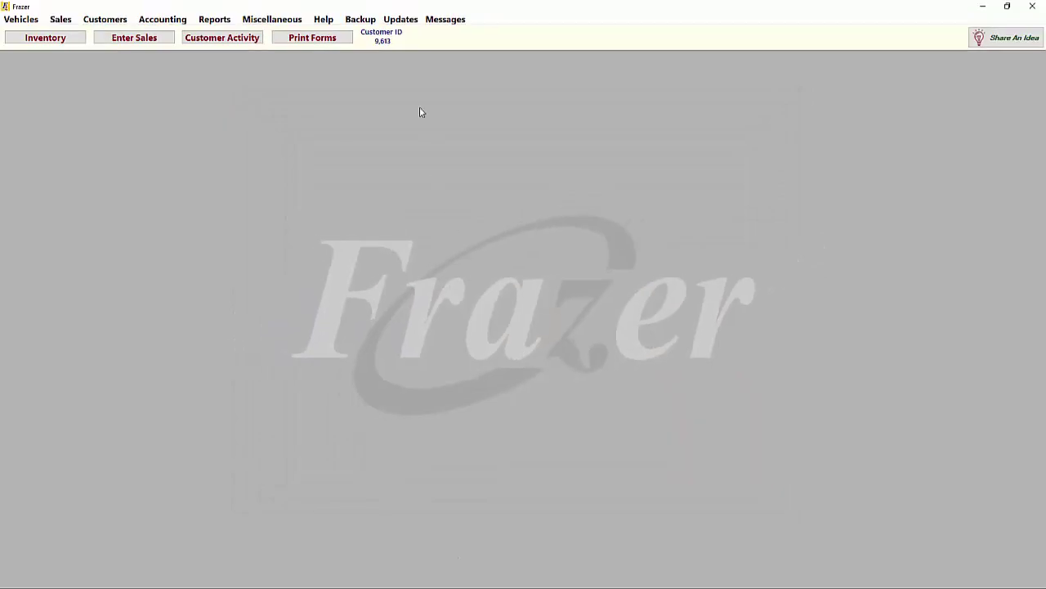
- Open Print Forms for stock 10016, the 09 Toyota Sienna sold 3/09/18
left_click(342, 42)
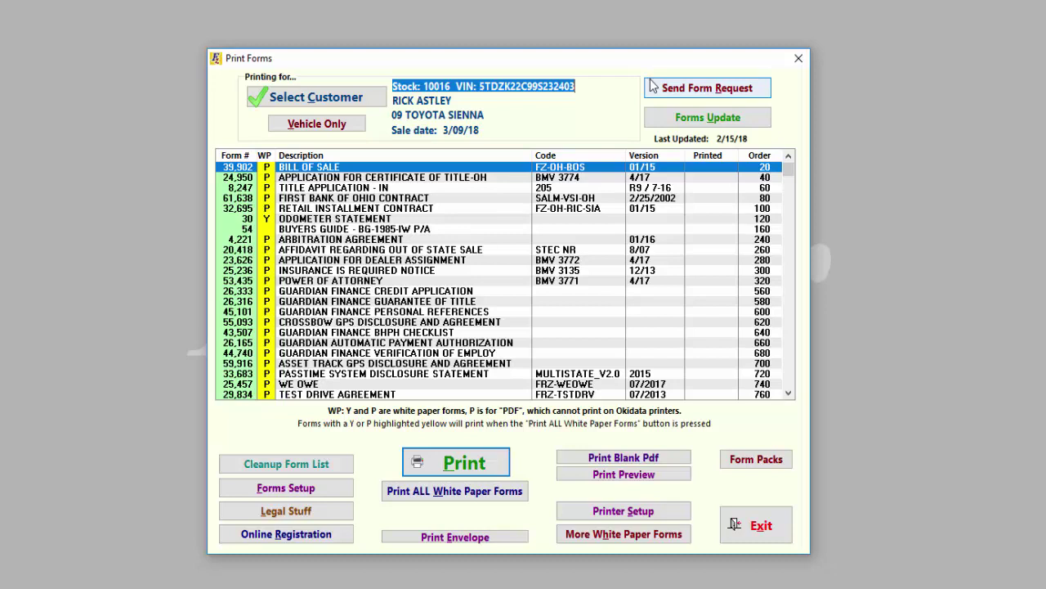
- Open and cancel the Customer Look-Up, then exit Print Forms to the main screen
left_click(331, 99)
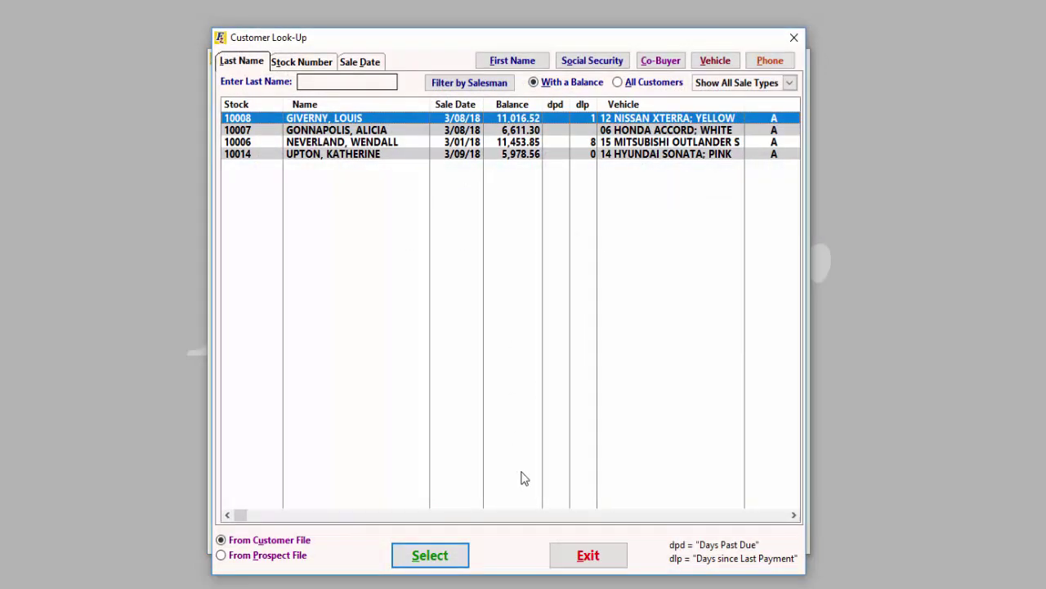
left_click(588, 552)
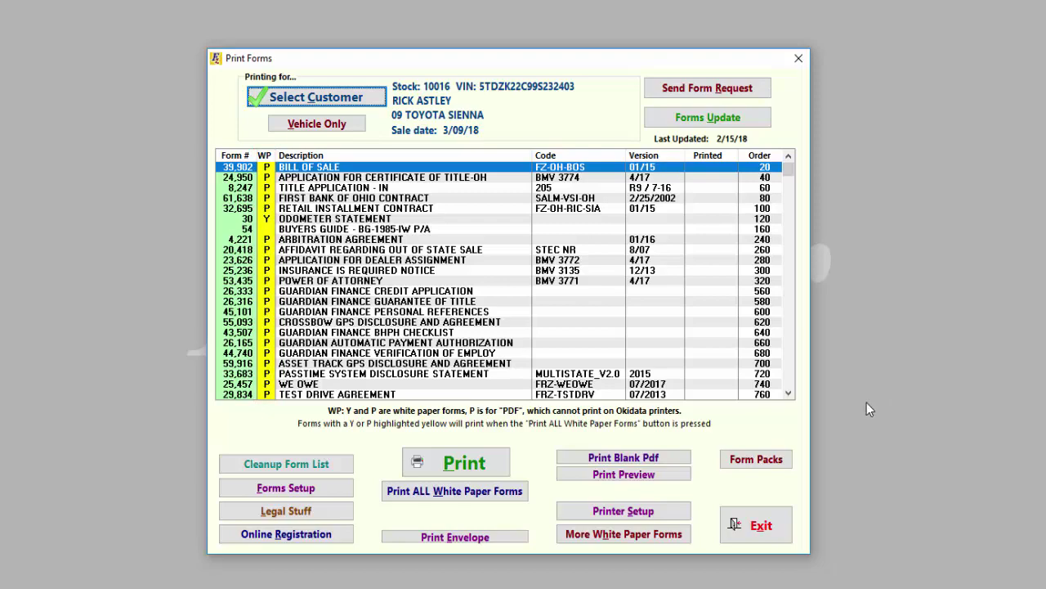
left_click(724, 526)
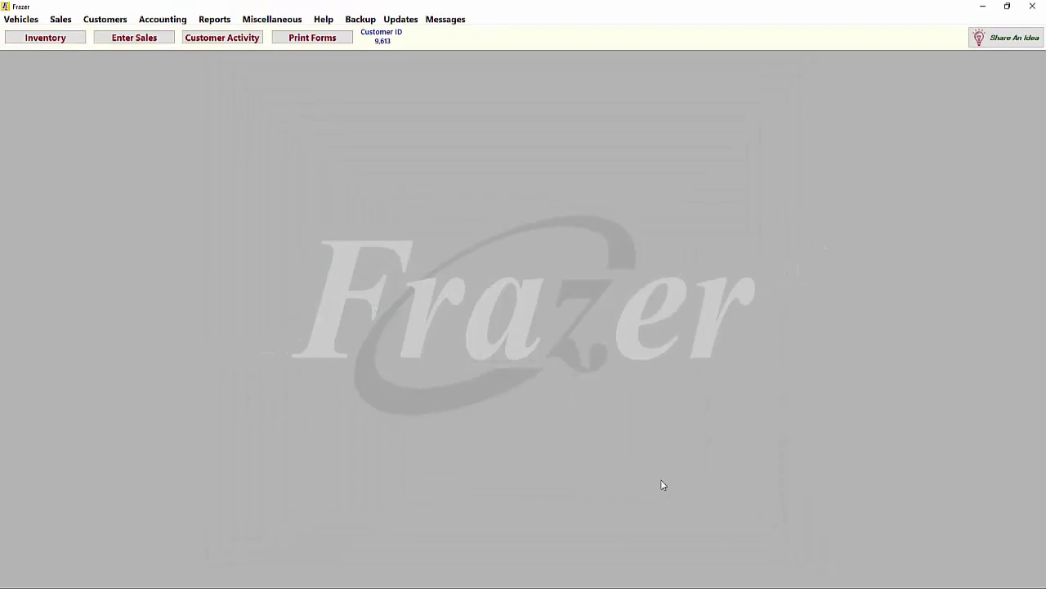